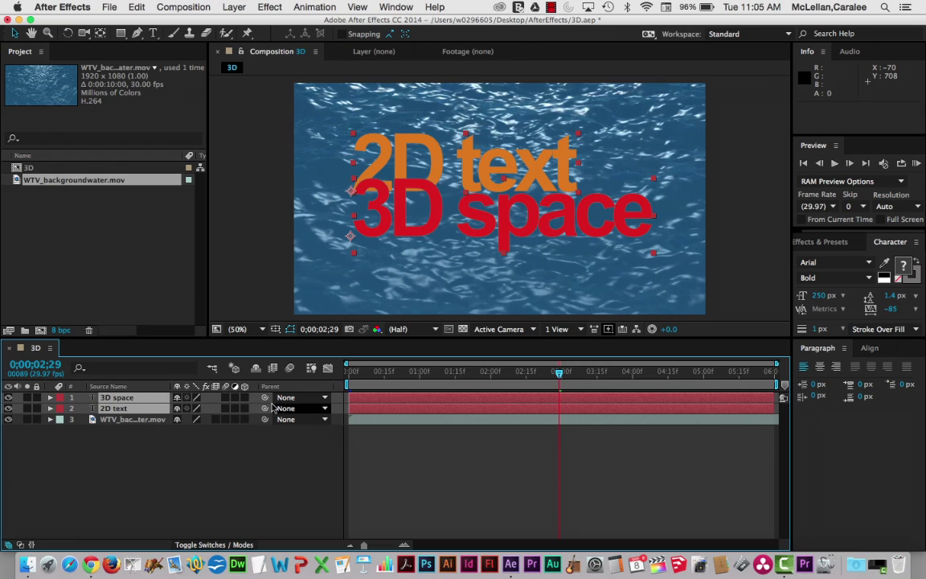
Switch on the 3D Layer toggle for the '3D space' and '2D text' layers.
drag(245, 398, 244, 409)
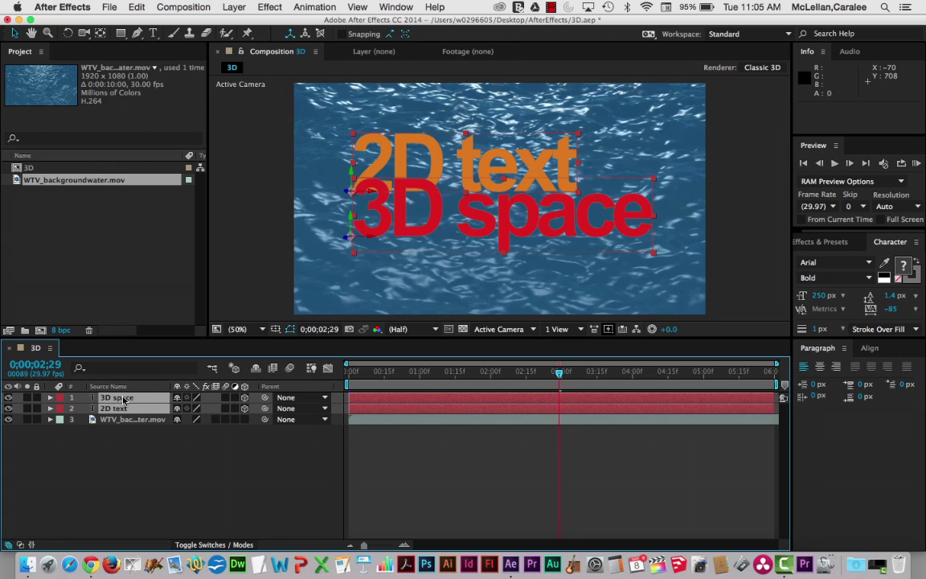
Show the Transform properties of both text layers and enlarge the Timeline panel.
key(super+grave)
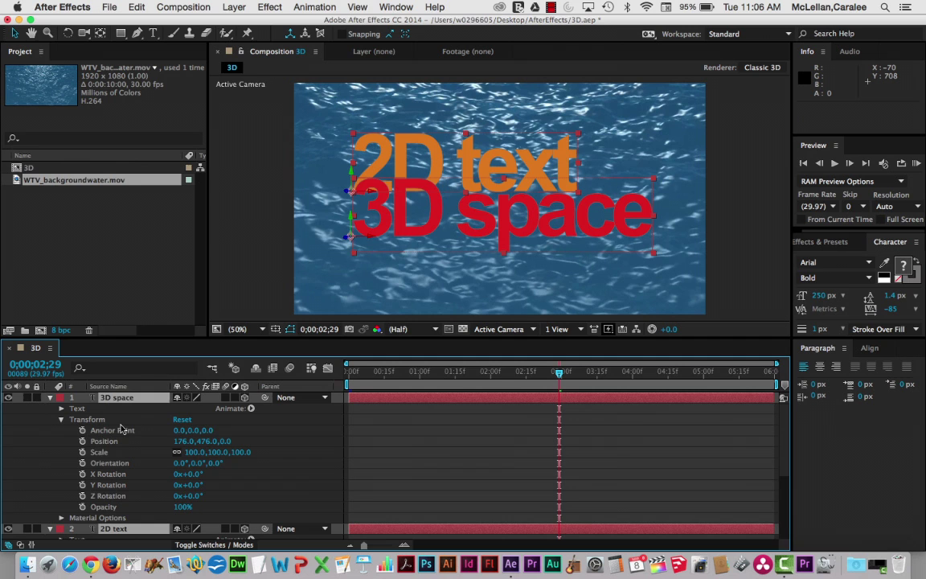
scroll(125, 429, down, 1)
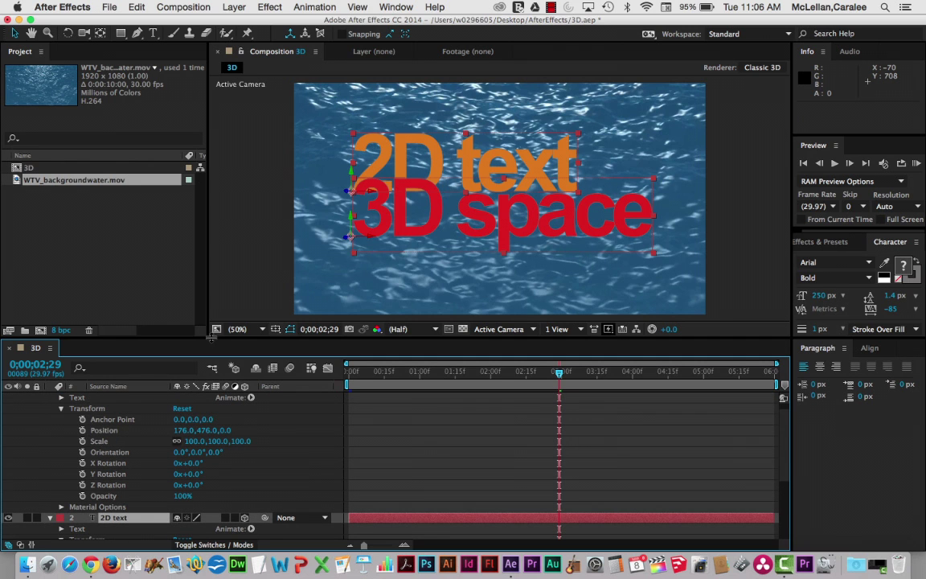
drag(210, 339, 214, 292)
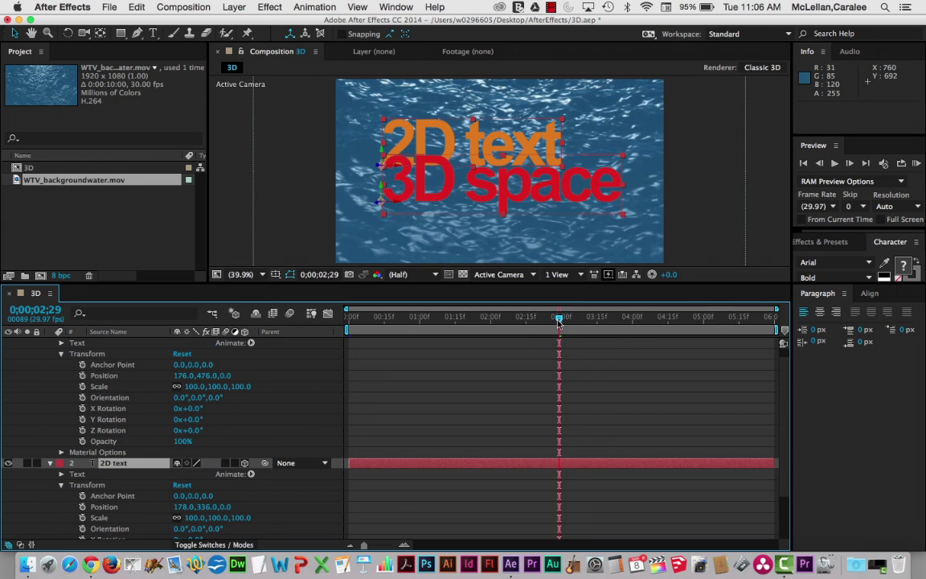
At 0;00, experiment with Position Z depths for '3D space', including -78.
drag(559, 322, 304, 320)
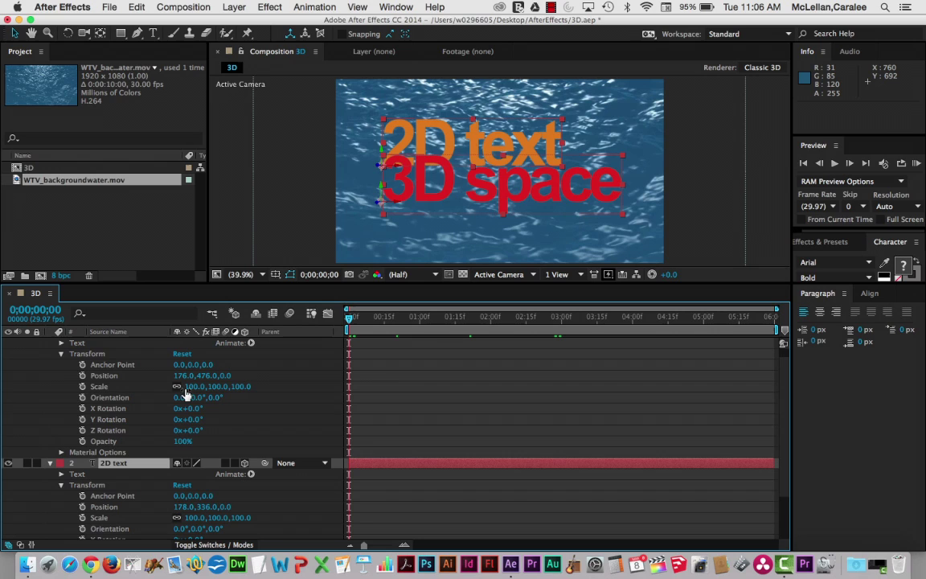
click(97, 409)
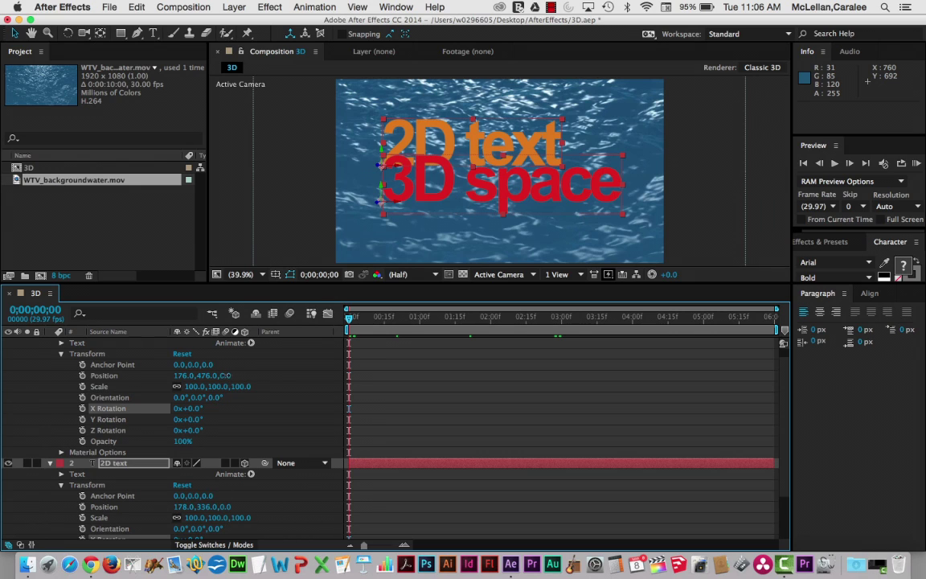
drag(228, 375, 206, 375)
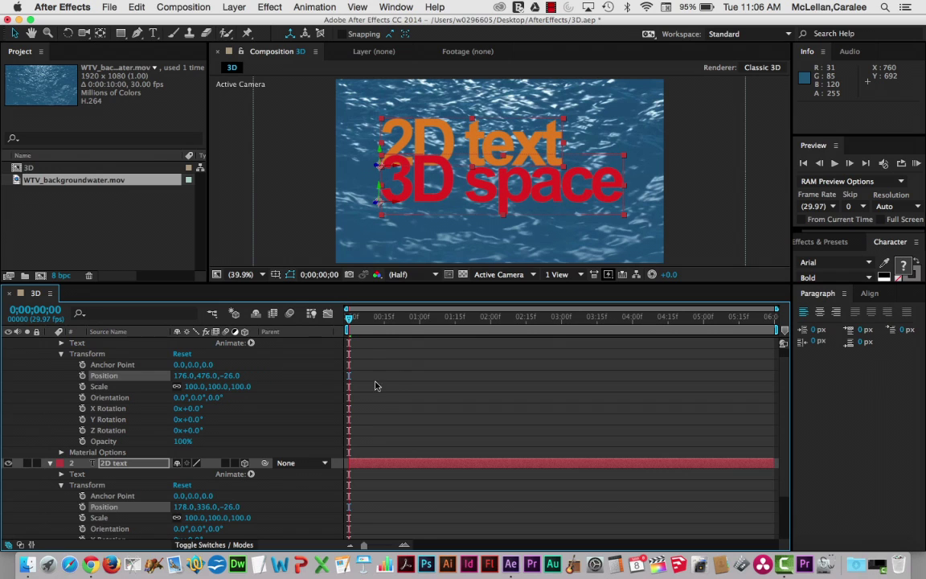
click(400, 373)
click(230, 375)
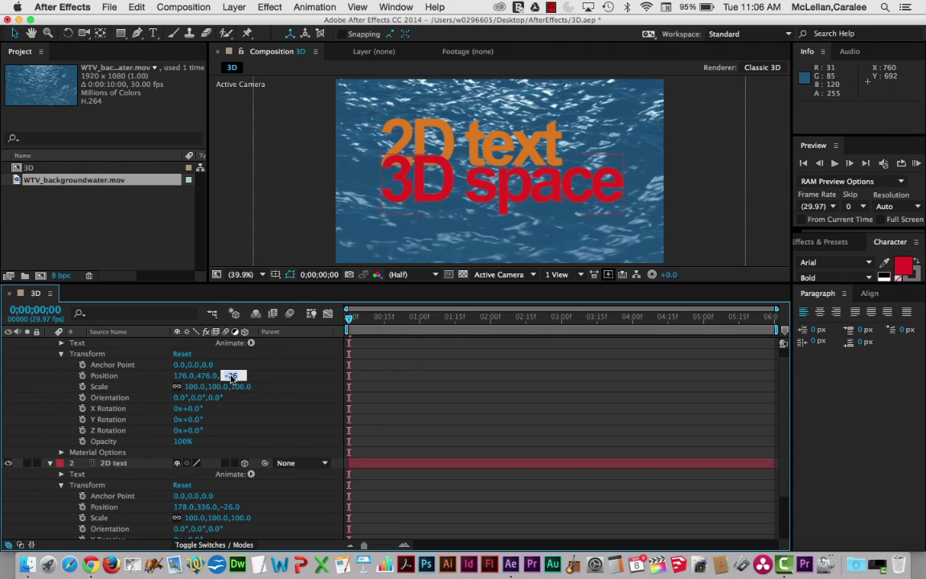
text(-78)
key(Return)
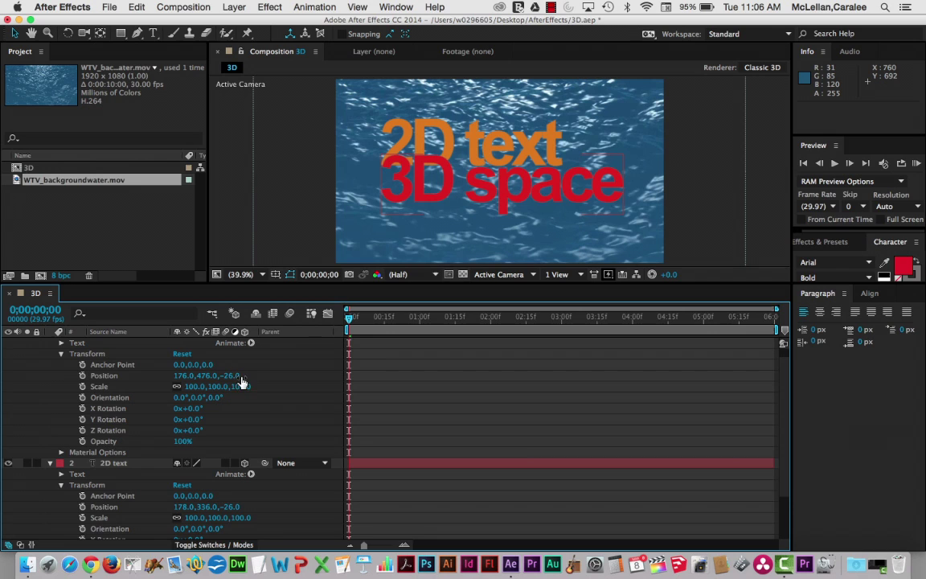
click(195, 375)
drag(195, 375, 306, 380)
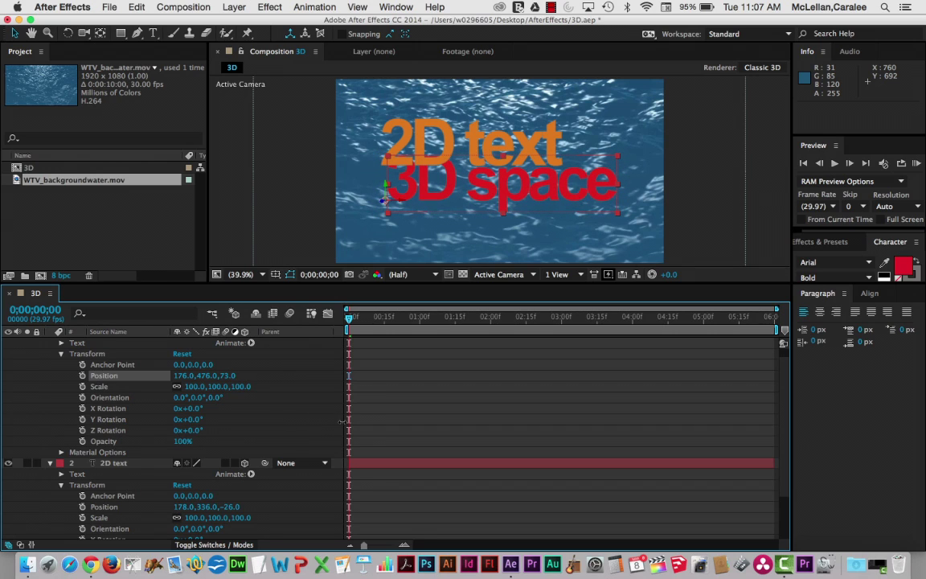
Set Position Z back to 0 for both '3D space' and '2D text'.
click(224, 376)
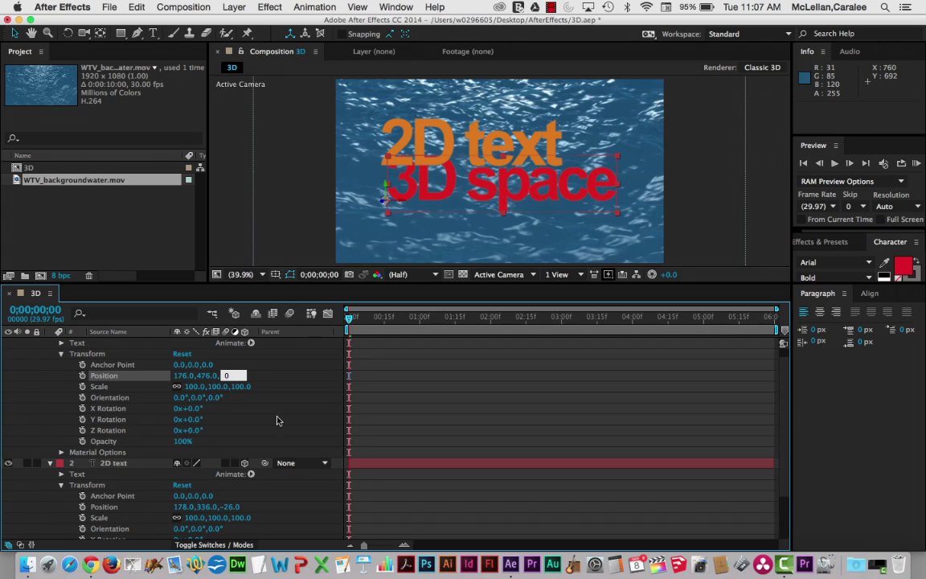
click(232, 508)
text(0)
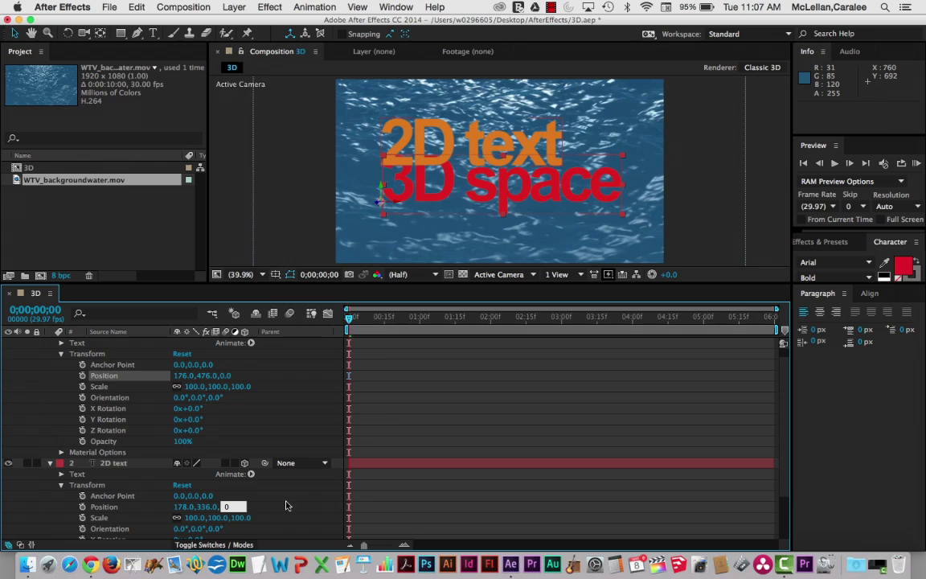
key(Return)
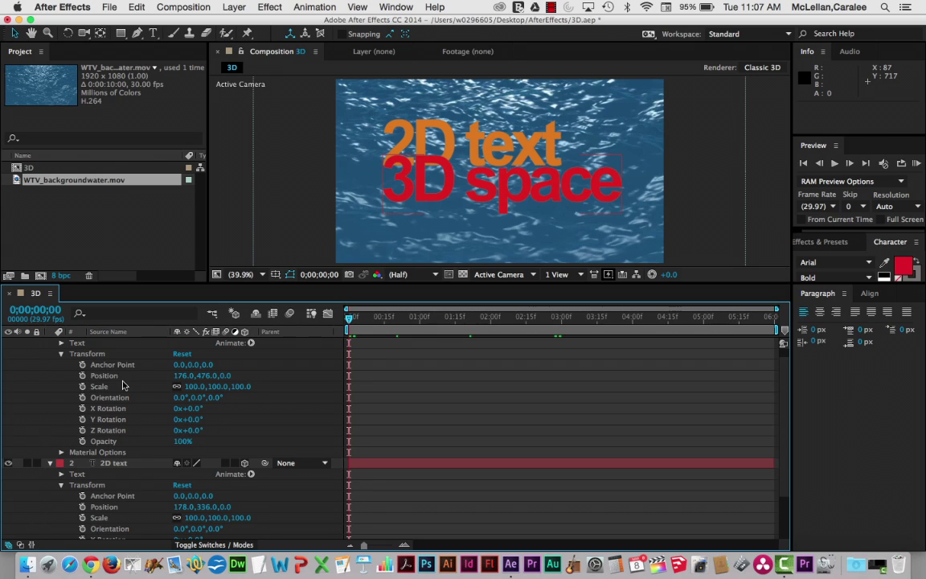
Add 0;00 keyframes for Position, X Rotation and Y Rotation on both text layers.
click(82, 376)
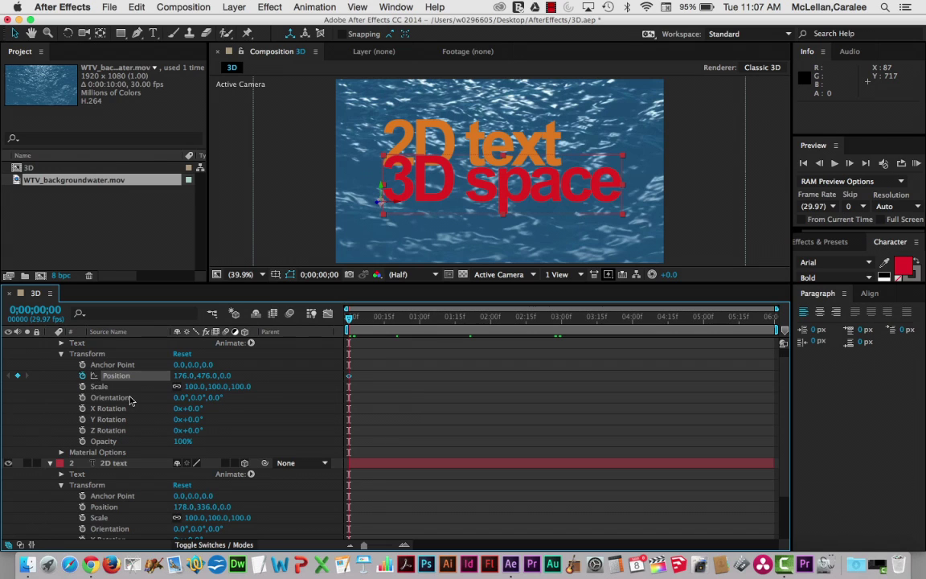
click(82, 507)
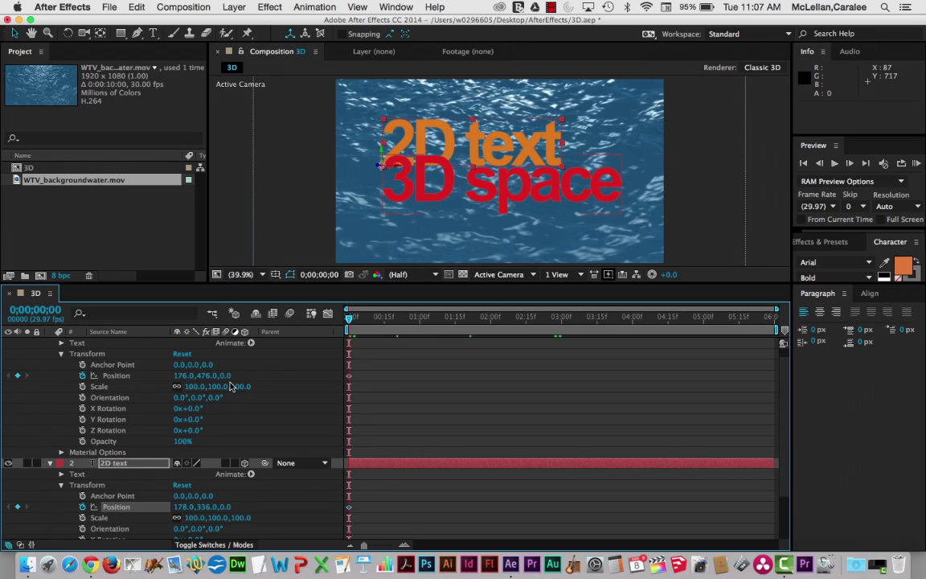
click(82, 408)
click(82, 419)
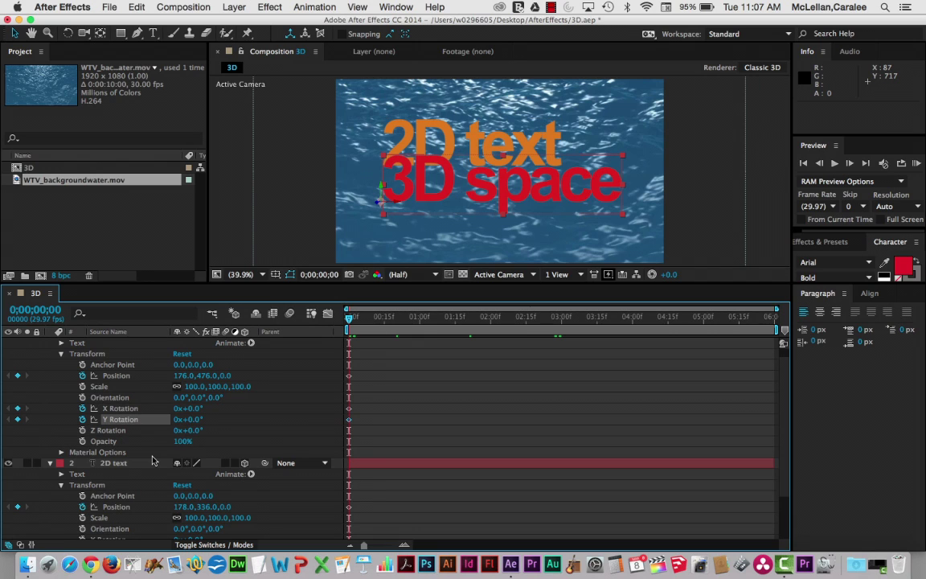
scroll(152, 461, down, 3)
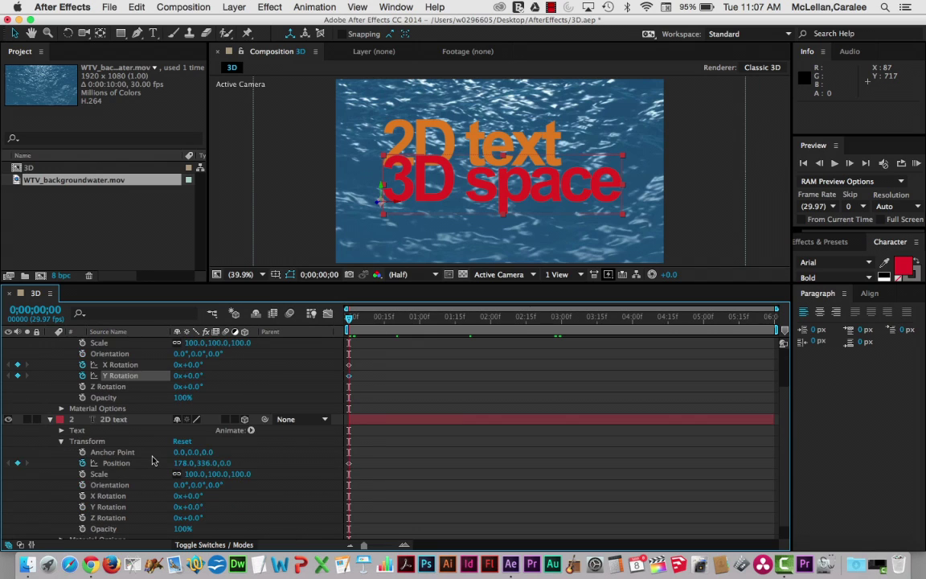
click(82, 496)
click(82, 506)
scroll(237, 441, up, 3)
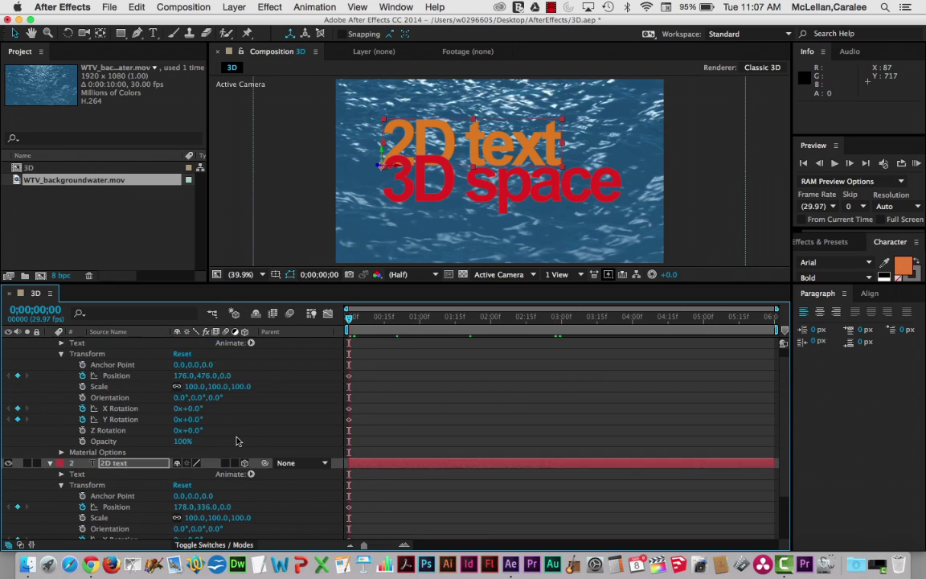
scroll(237, 440, up, 1)
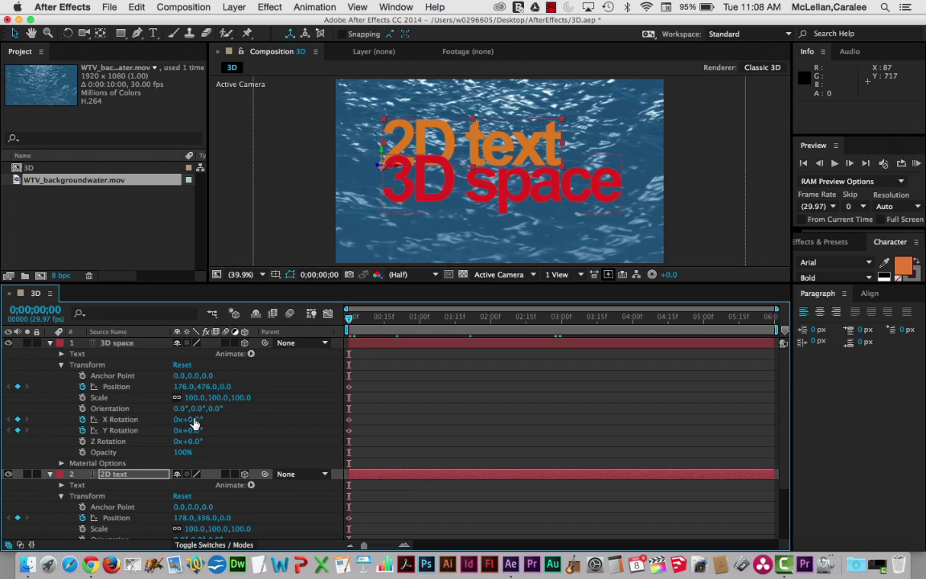
At 0;00, set X Rotation to 87° on '3D space' and 91° on '2D text'.
drag(193, 424, 250, 418)
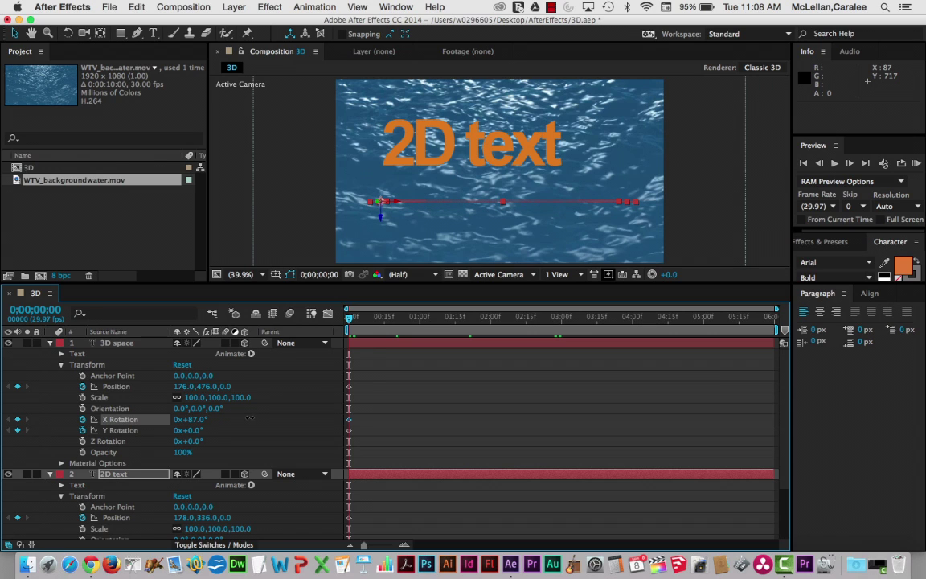
scroll(245, 434, down, 3)
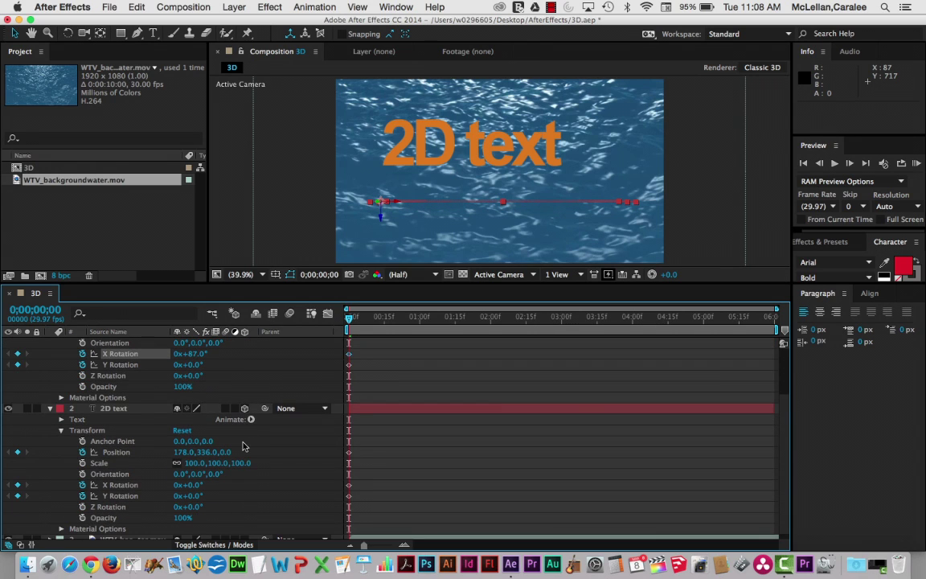
drag(189, 485, 250, 485)
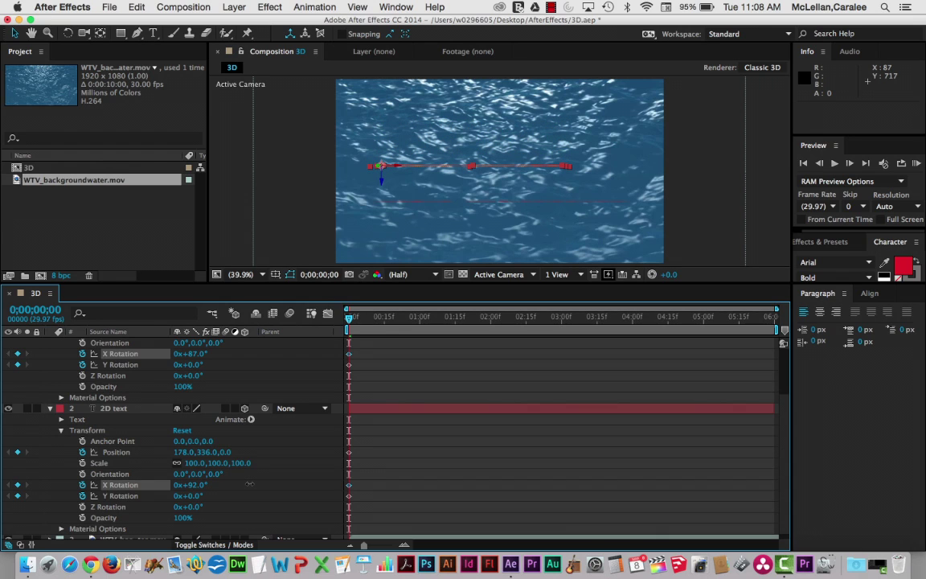
drag(250, 485, 243, 483)
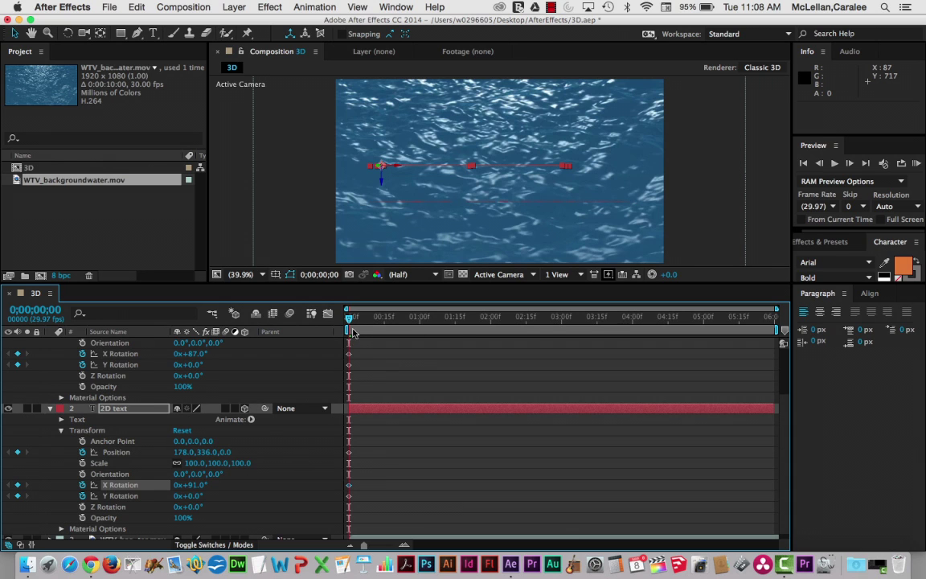
At 2;00, add X Rotation keyframes on both layers and set '3D space' to 0°.
drag(352, 330, 491, 340)
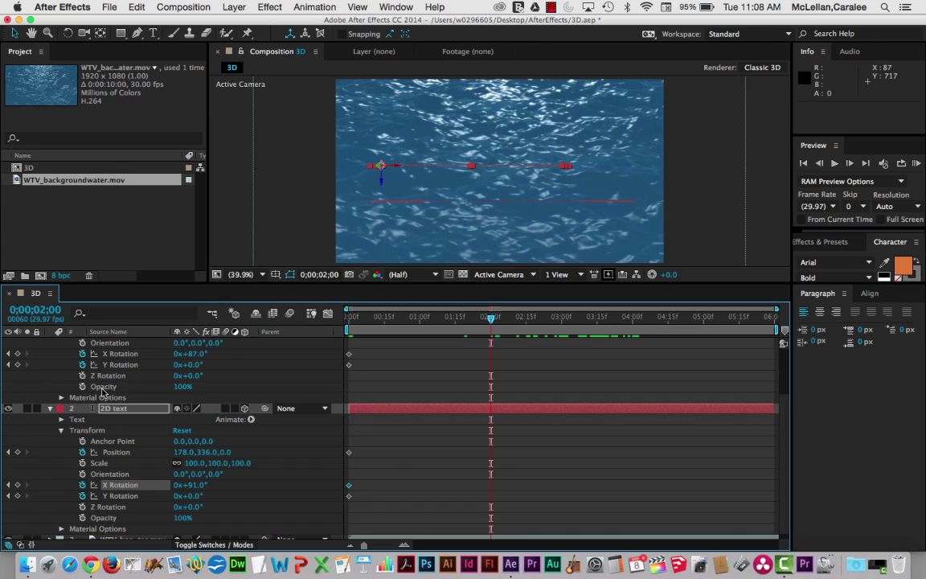
click(18, 354)
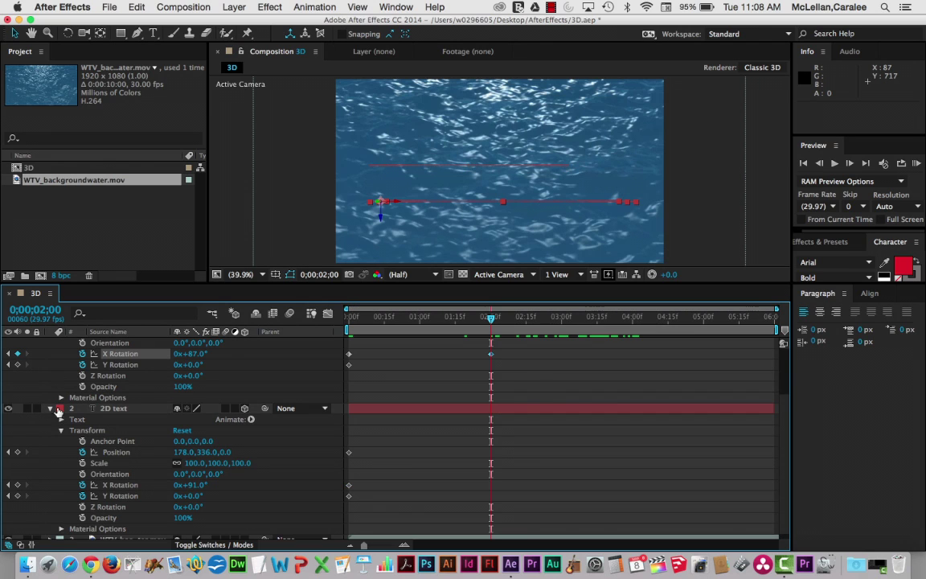
click(18, 485)
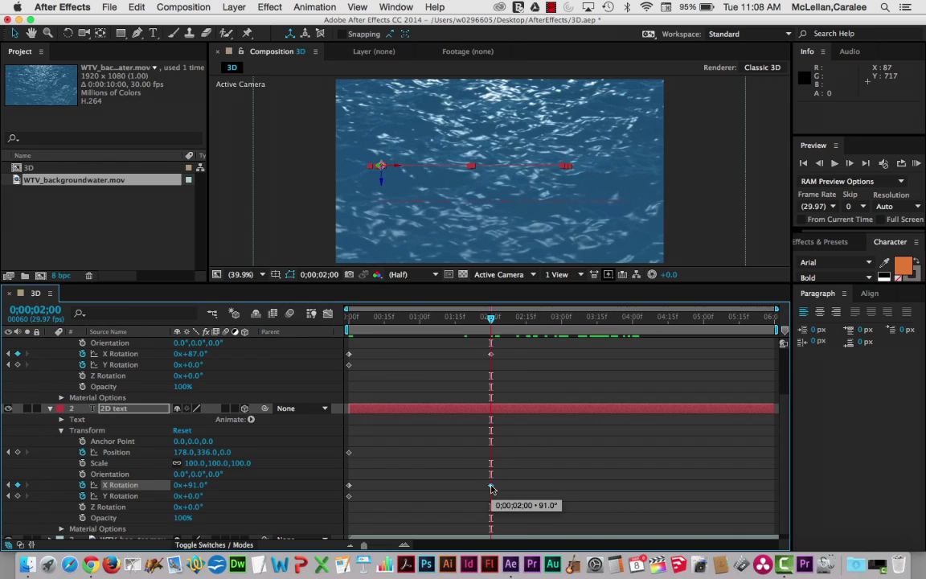
click(491, 487)
click(491, 354)
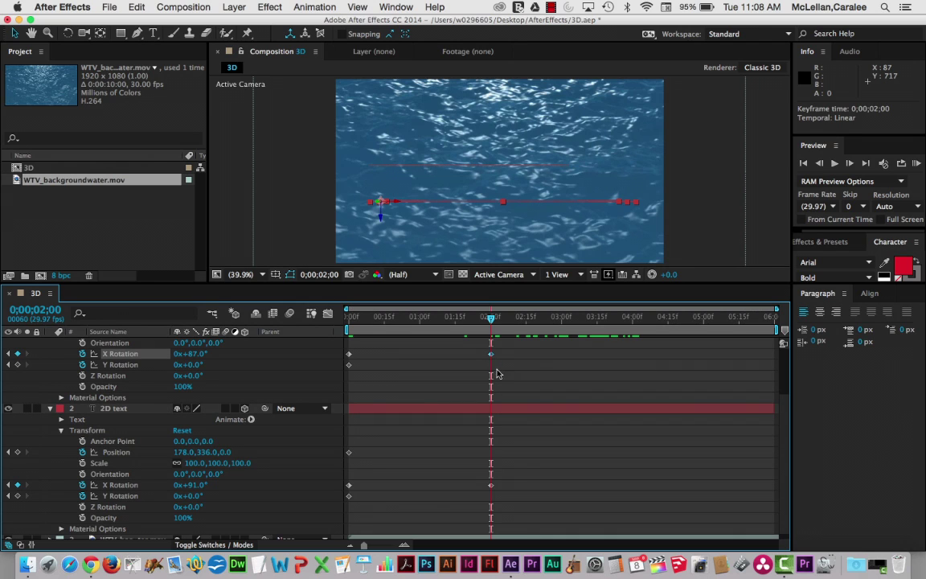
click(191, 354)
text(0)
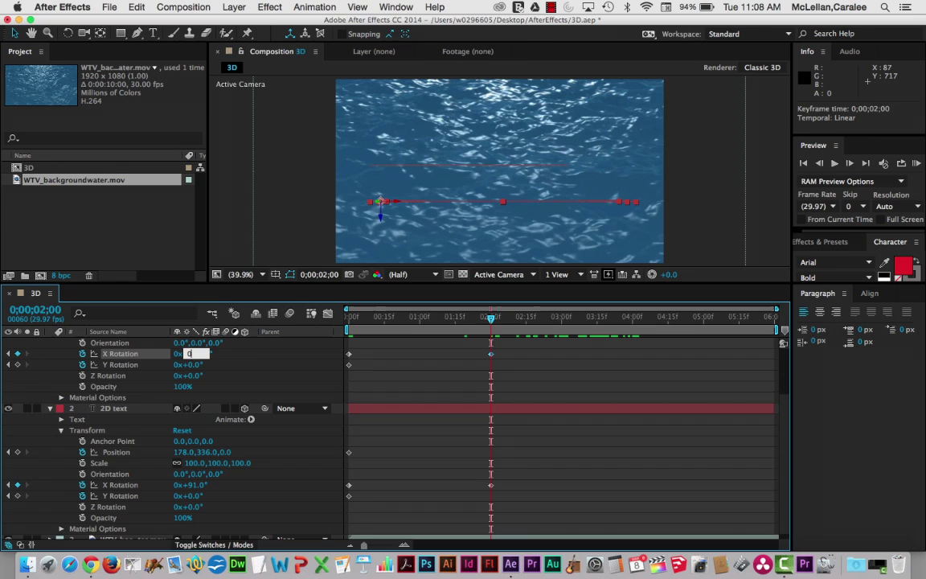
key(Return)
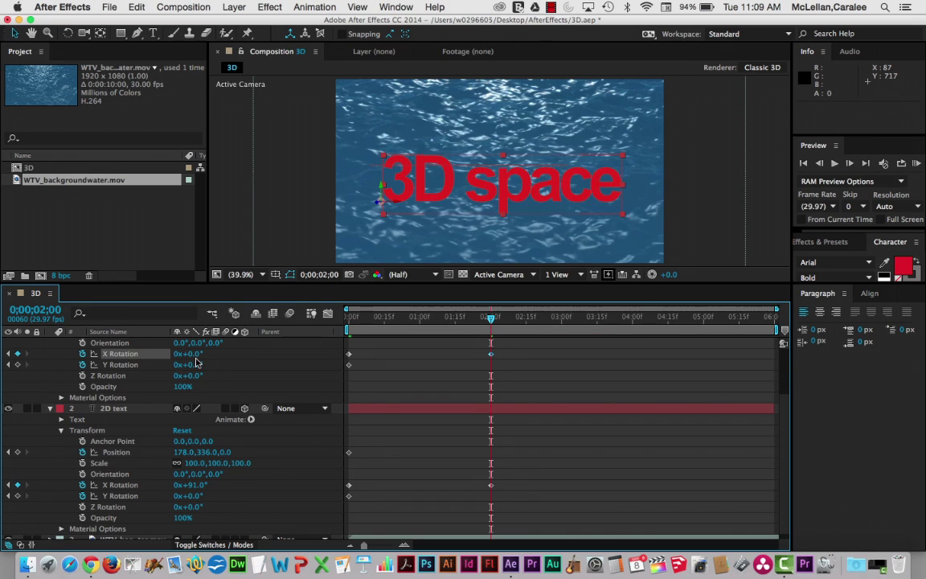
Move the '2D text' X Rotation keyframe to about 3;02 and set it to 0°.
click(491, 354)
drag(490, 486, 540, 484)
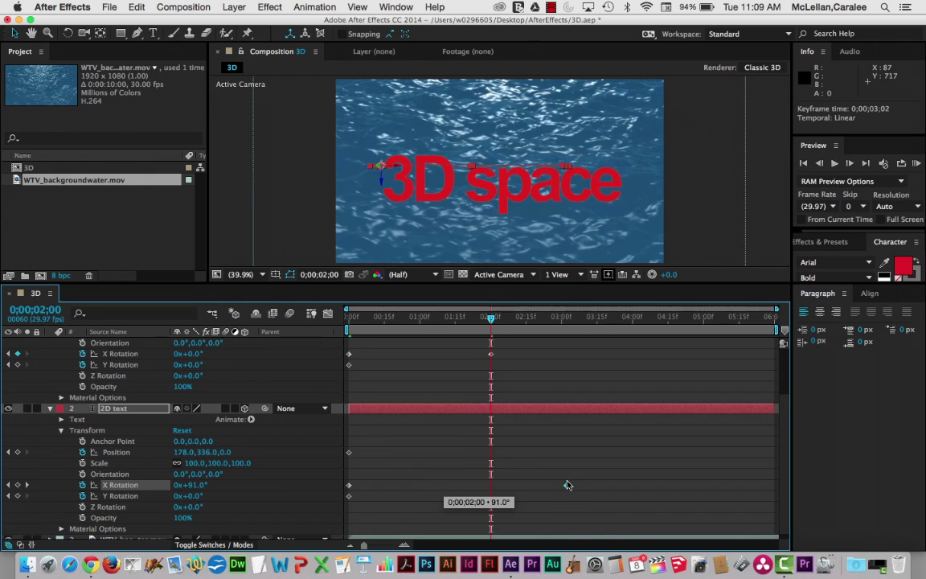
drag(566, 486, 565, 485)
click(567, 330)
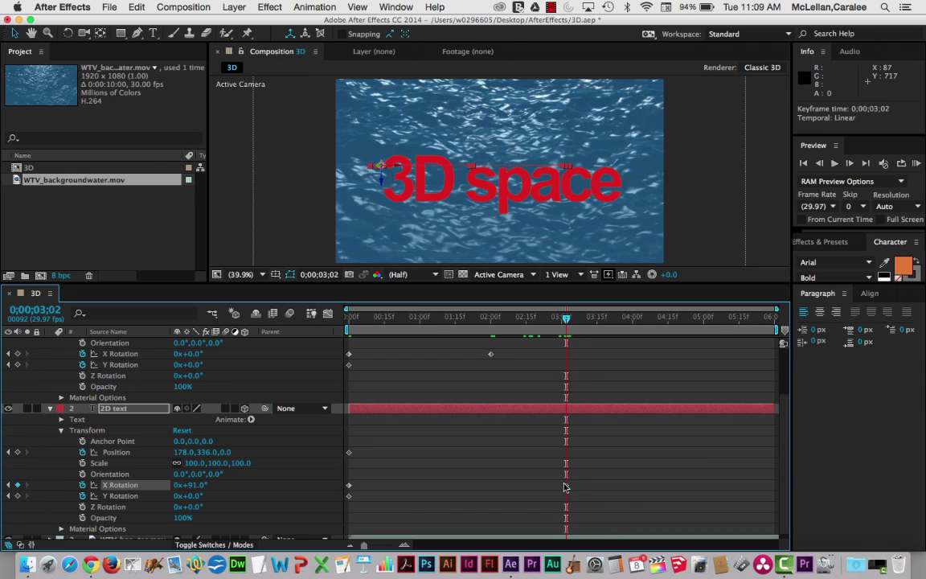
drag(566, 487, 561, 487)
click(195, 486)
text(0)
key(Return)
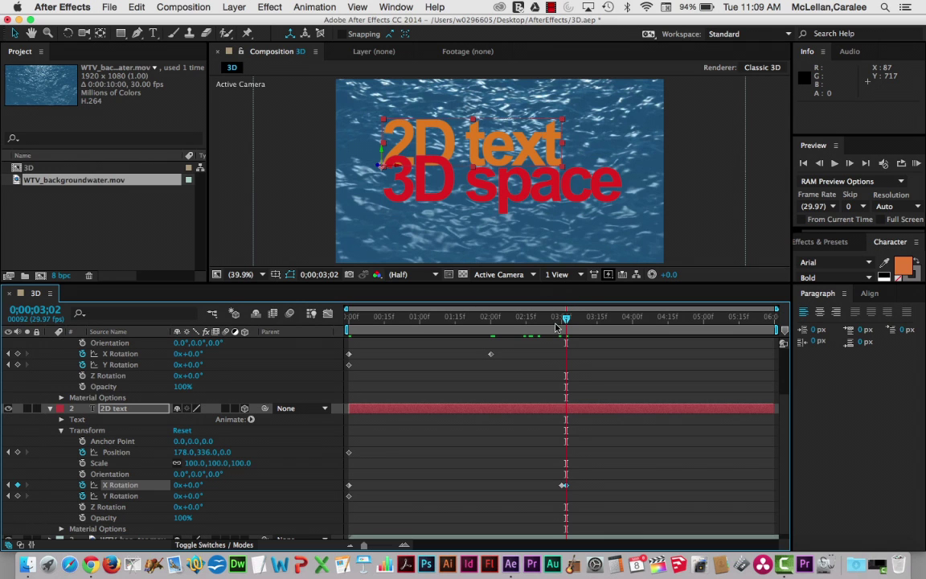
drag(567, 321, 546, 326)
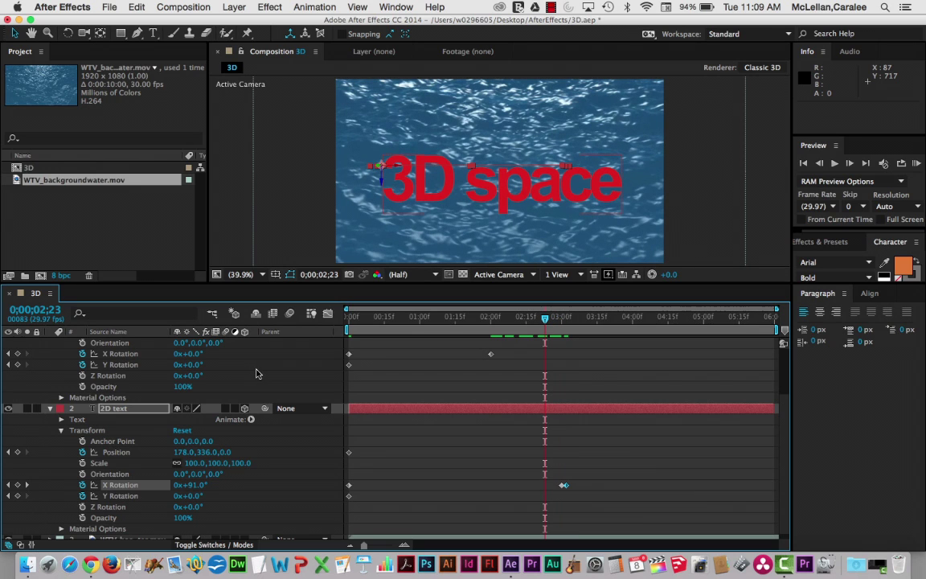
At 2;23, keyframe '3D space' with Y Rotation 29° and Position 176,476,200.
click(18, 365)
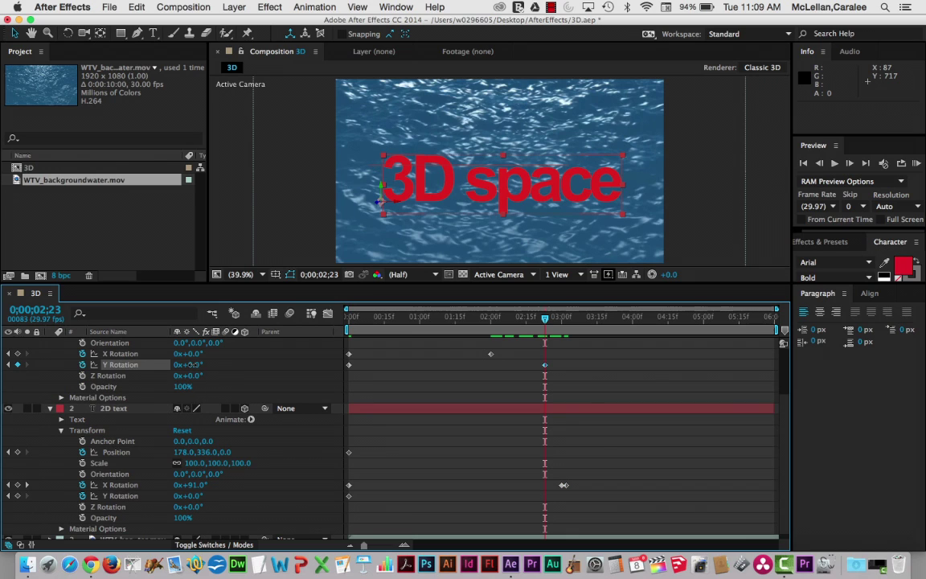
drag(191, 365, 209, 364)
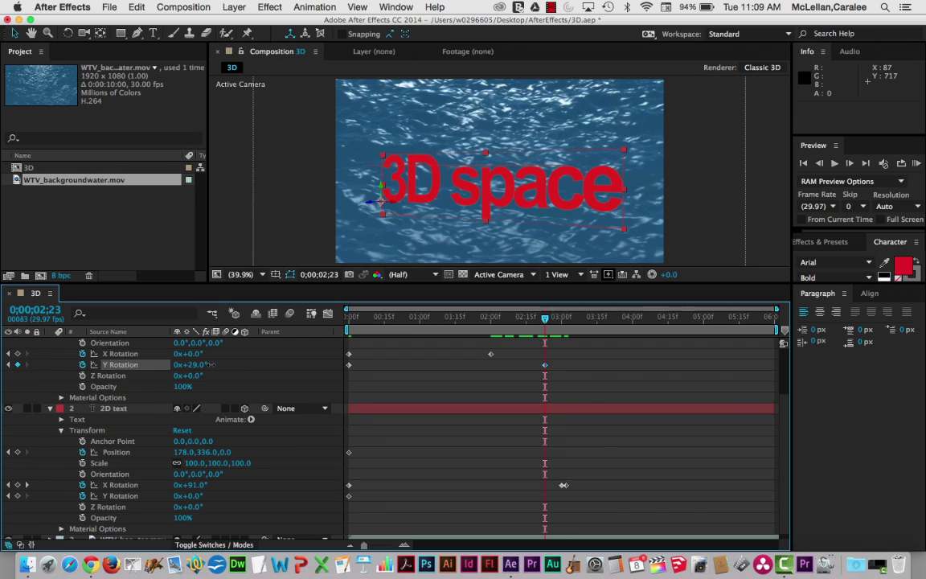
scroll(252, 359, up, 3)
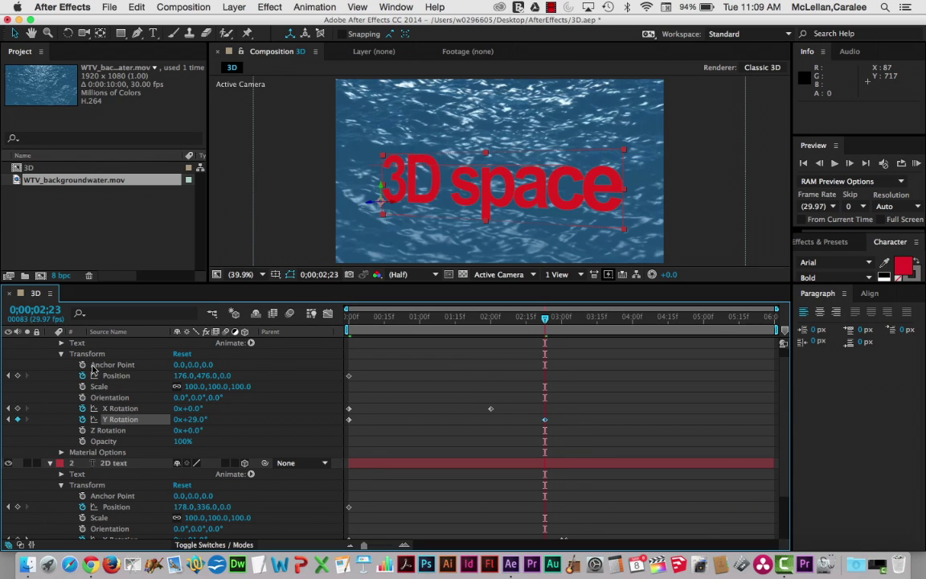
click(17, 375)
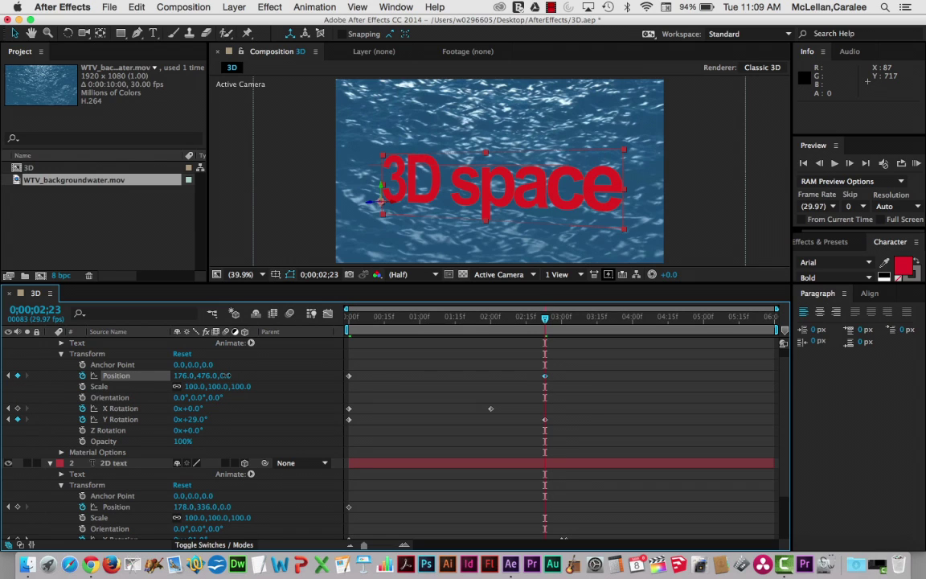
drag(220, 375, 295, 375)
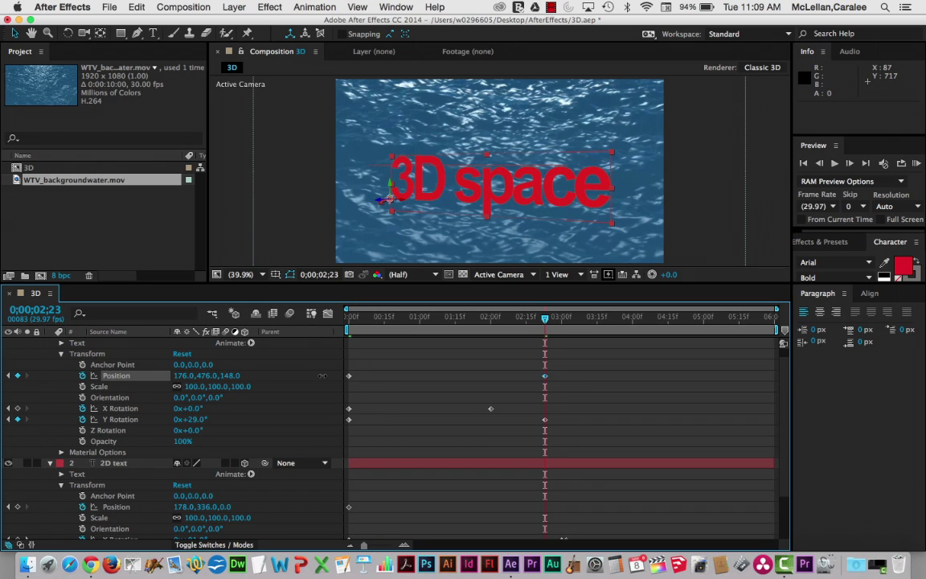
drag(325, 375, 341, 375)
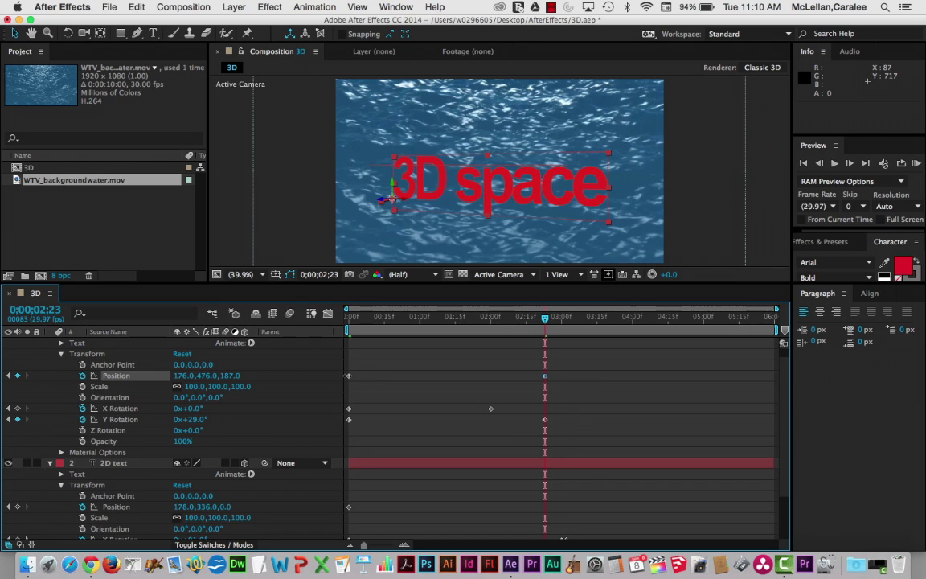
drag(344, 375, 345, 376)
Scrub through the animation, then set the '2D text' starting Position Z to -37.
scroll(214, 465, down, 4)
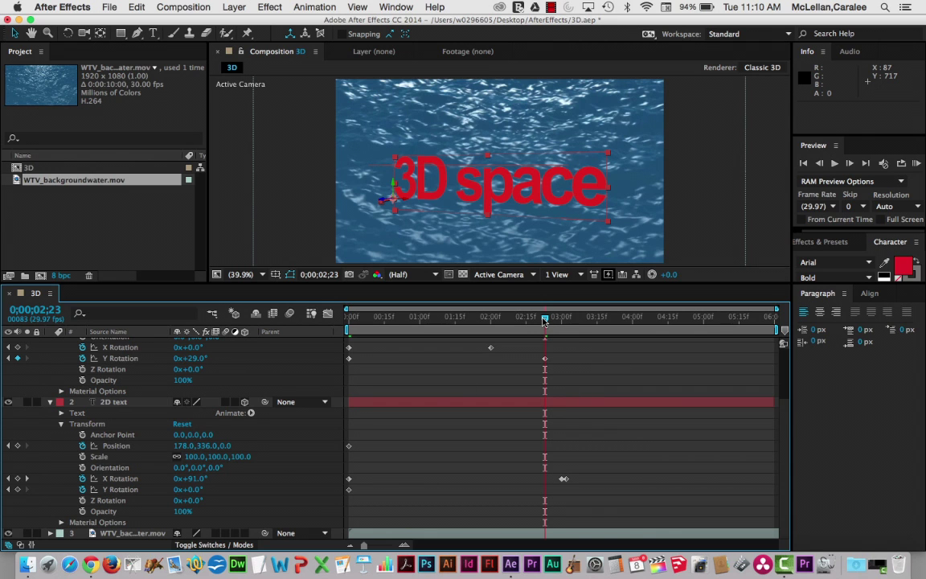
drag(545, 321, 304, 347)
drag(349, 319, 533, 344)
drag(446, 345, 348, 362)
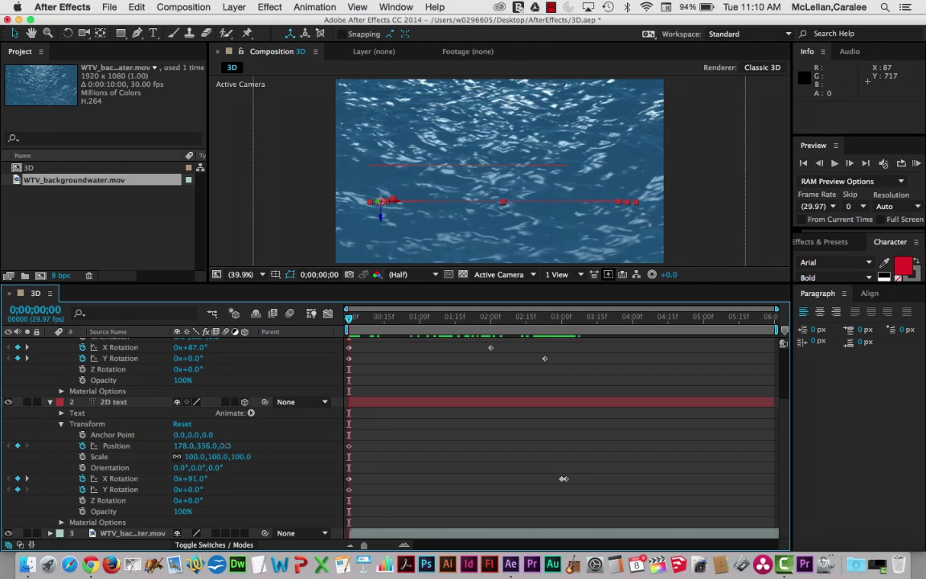
drag(226, 446, 208, 452)
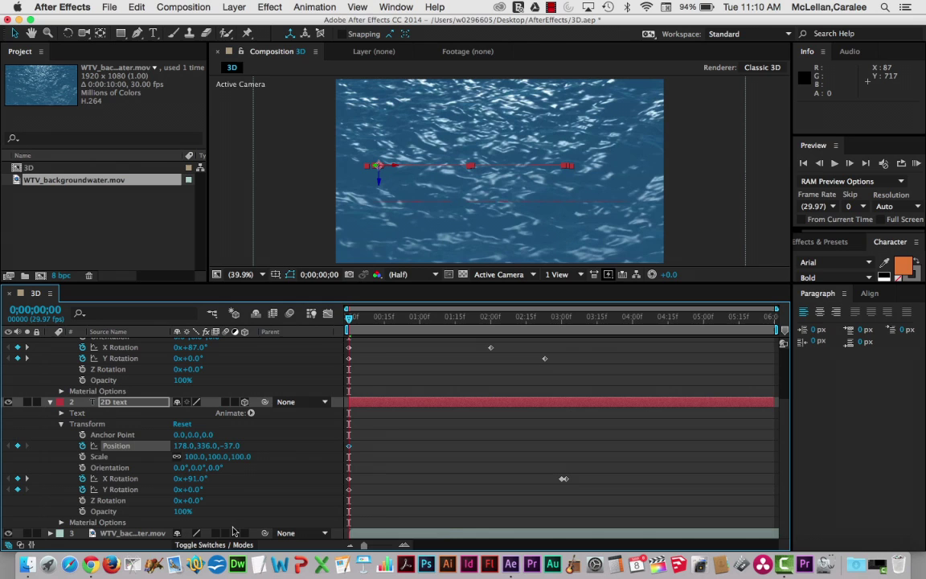
At 3;13, keyframe '2D text' with Y Rotation -33° and Position X 102.
click(26, 478)
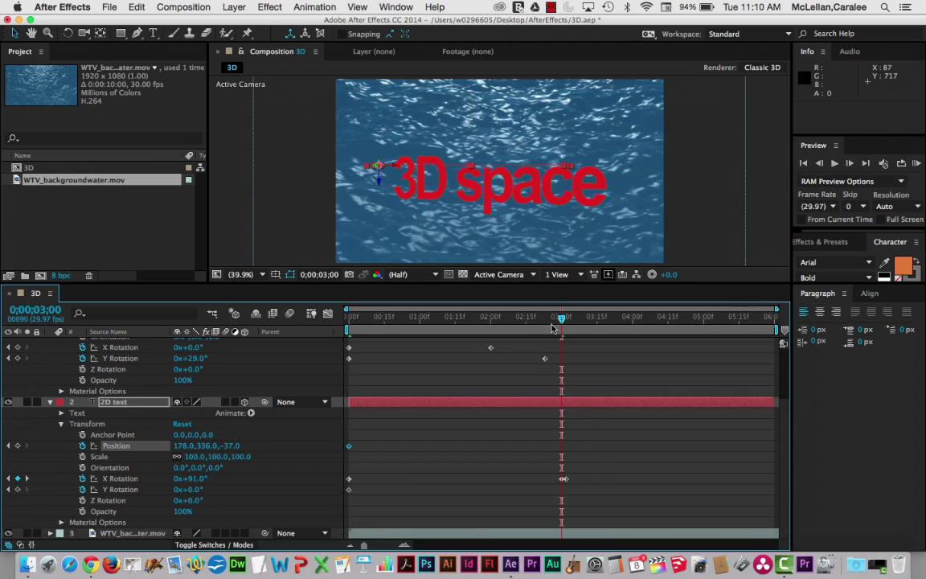
drag(563, 320, 593, 321)
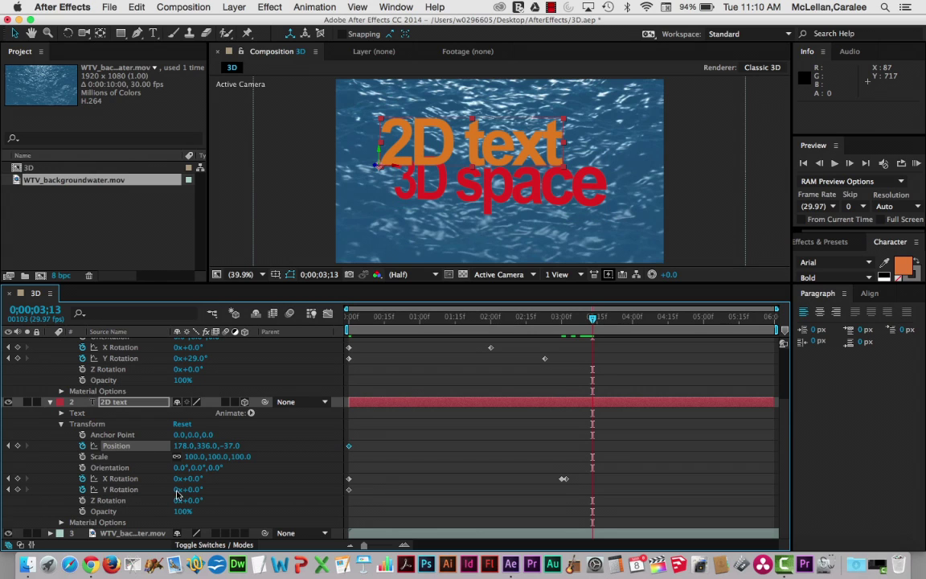
click(18, 489)
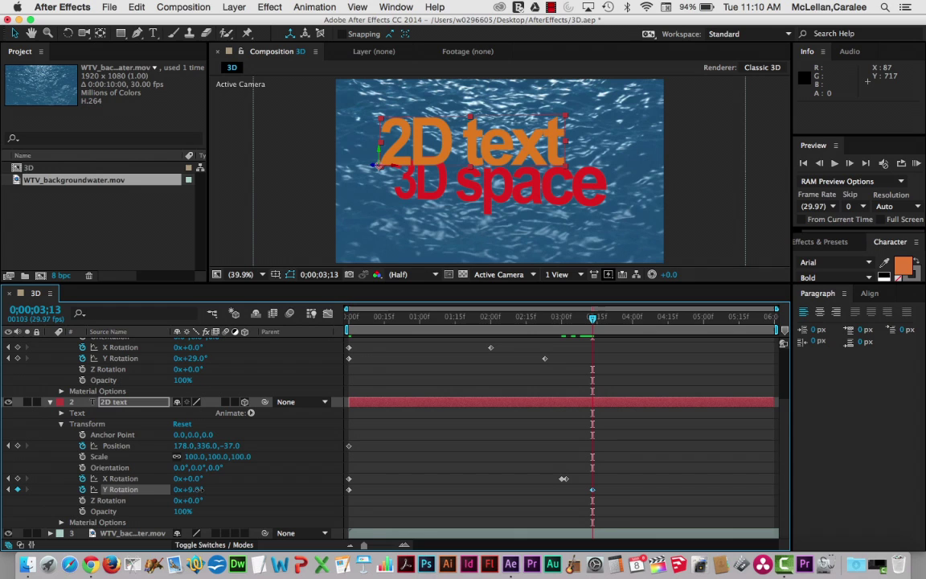
drag(188, 489, 186, 511)
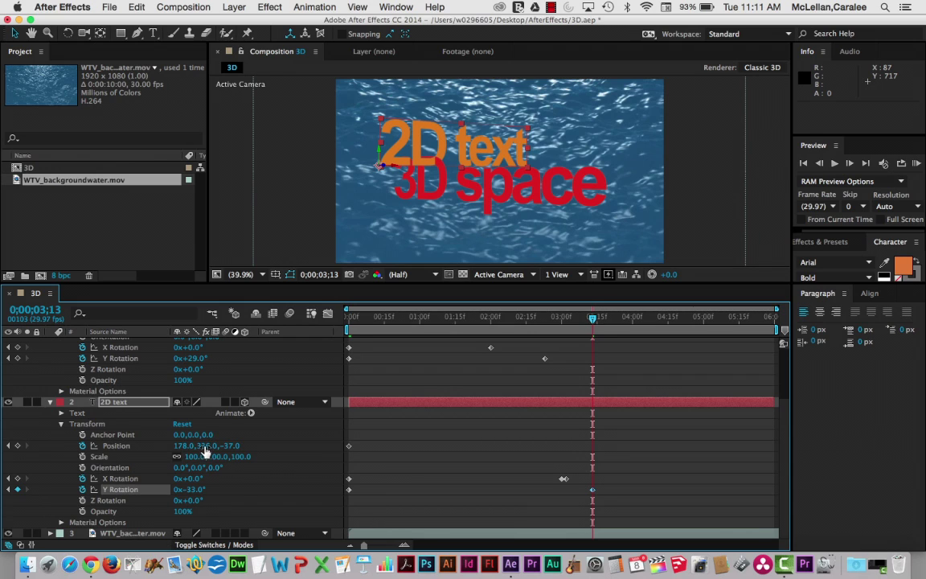
drag(183, 445, 148, 457)
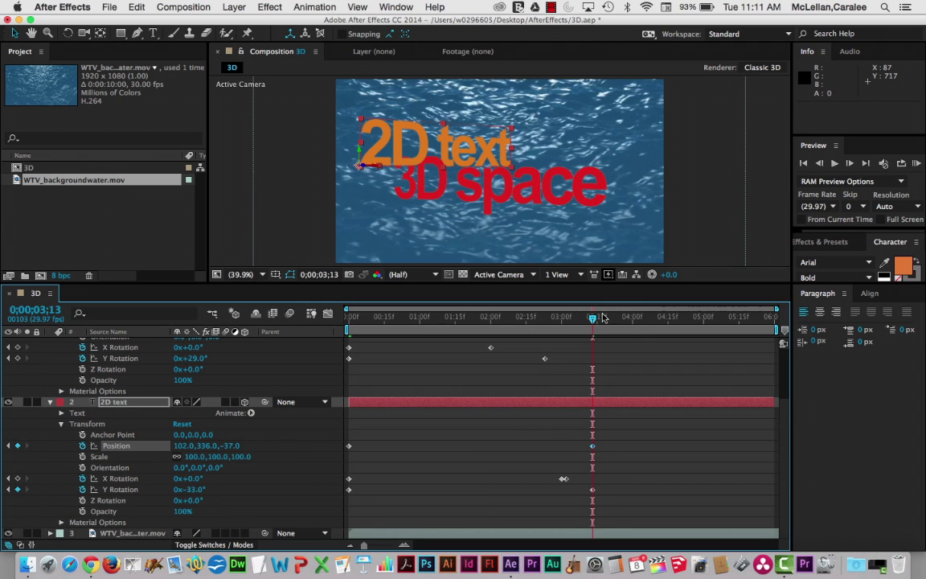
drag(593, 319, 349, 320)
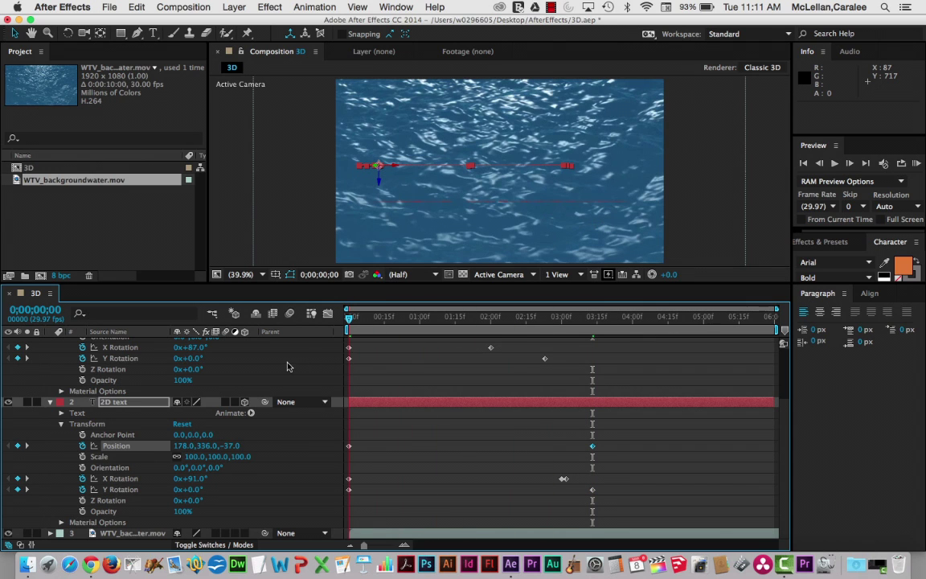
Play a quick preview with Spacebar, then render a RAM preview of the animation.
key(space)
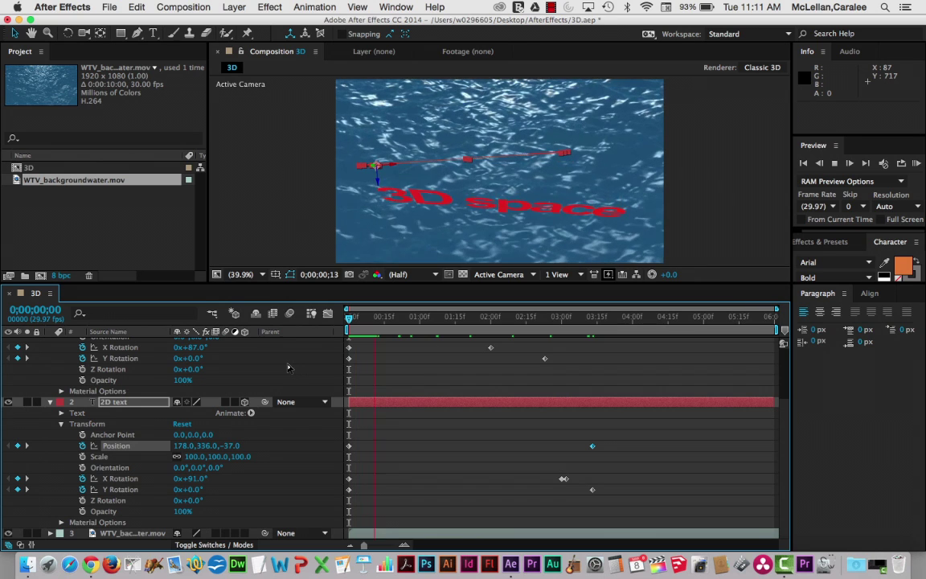
key(space)
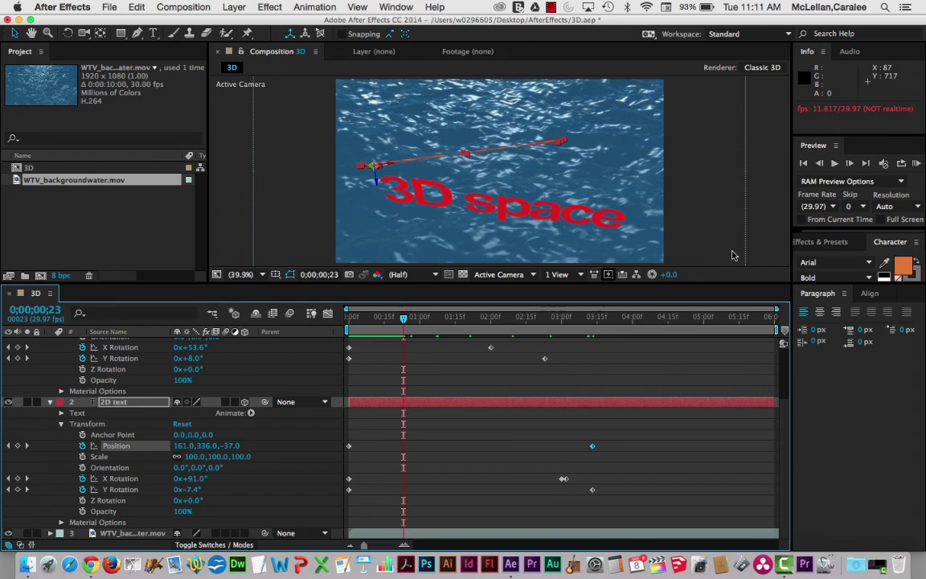
click(917, 163)
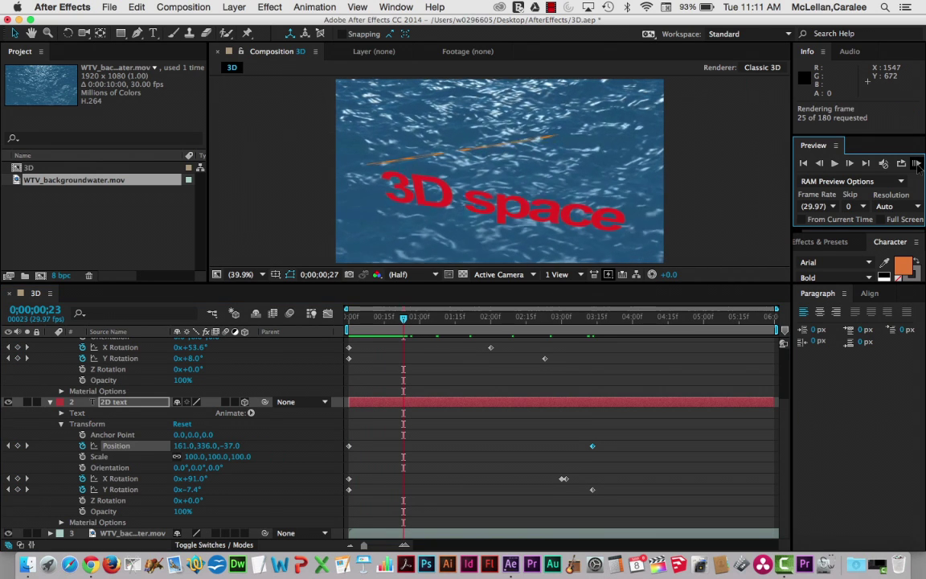